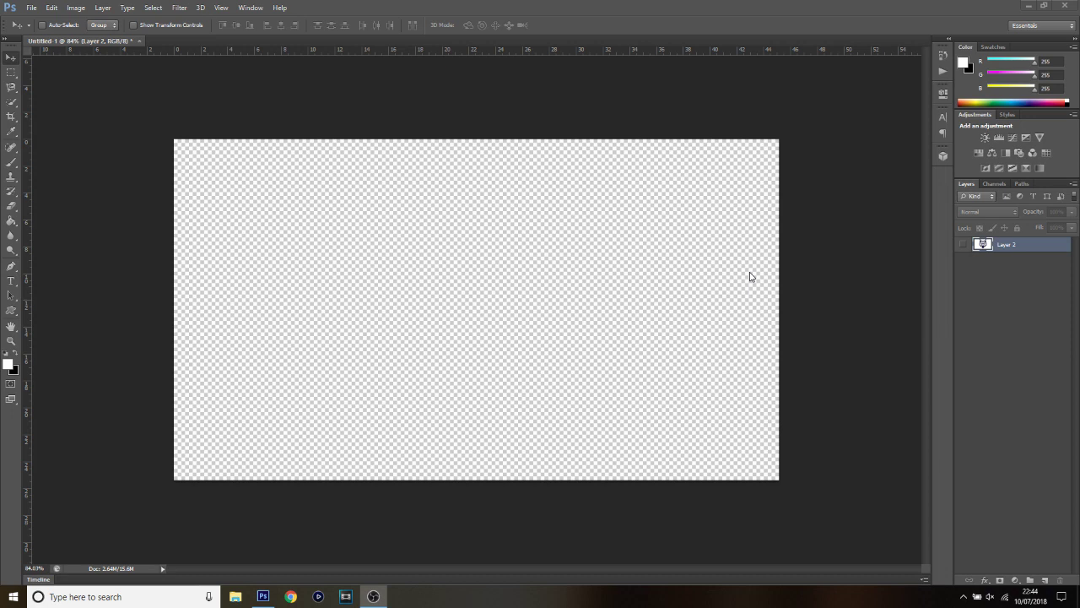
# Create a 1280×720 px, 72 ppi document with a transparent background from the YouTube Thumbnail preset
pyautogui.click(31, 9)
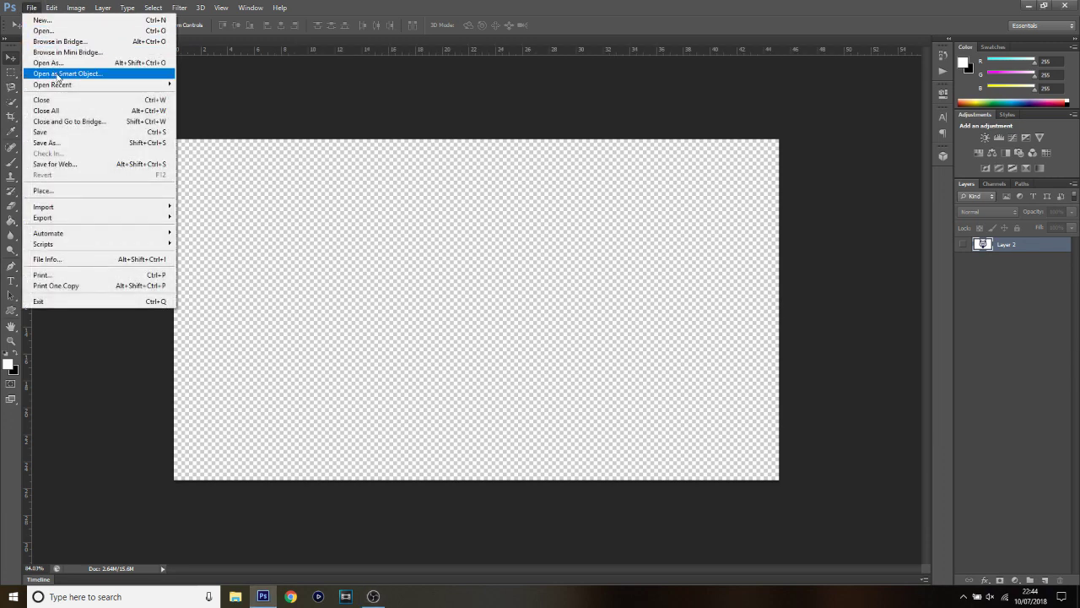
pyautogui.click(40, 19)
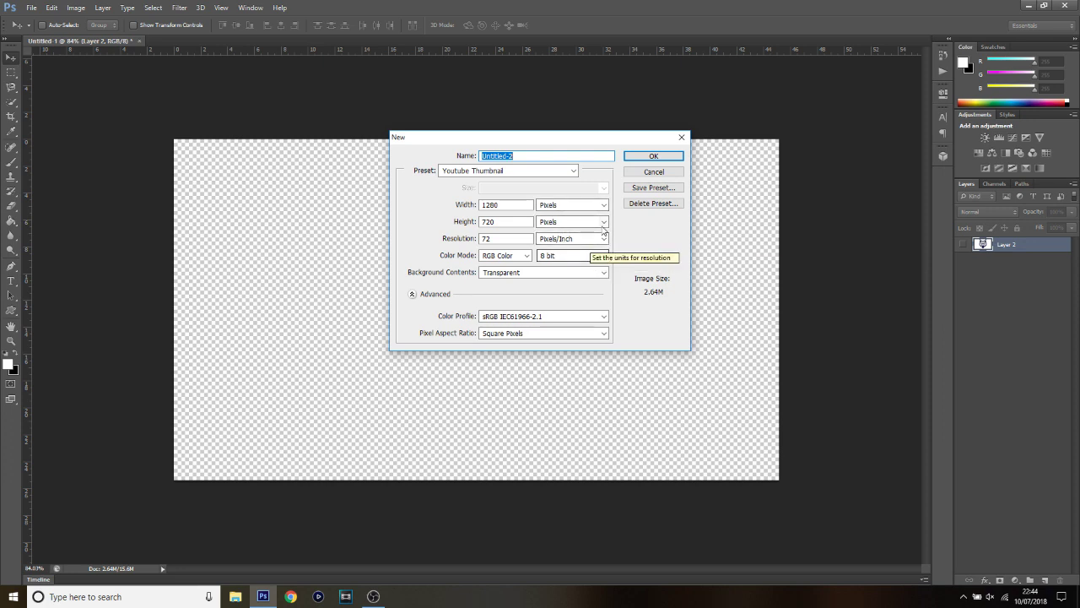
pyautogui.click(673, 158)
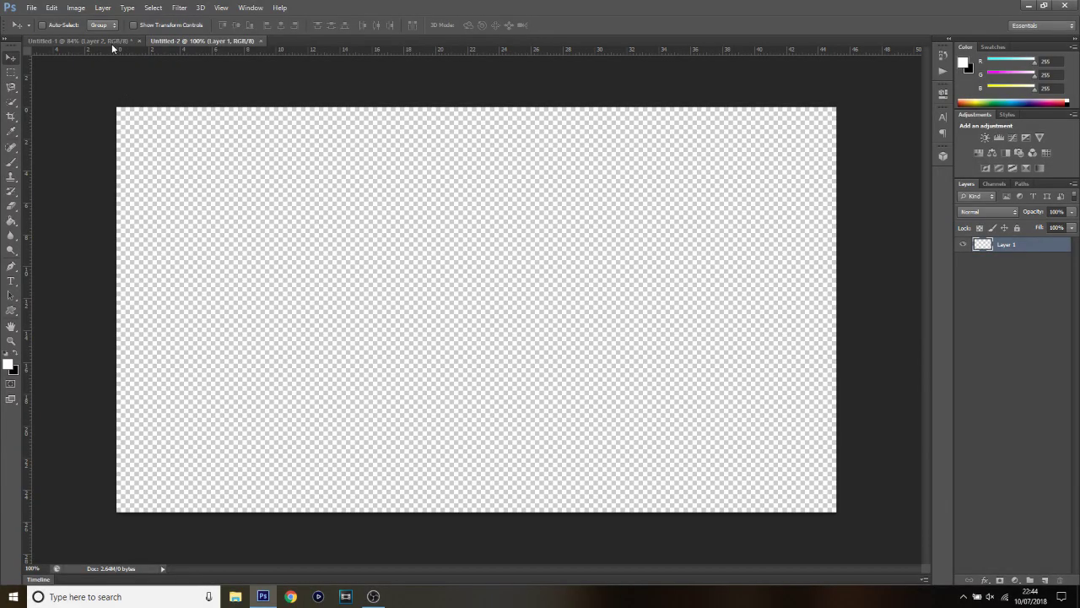
# Make the wolf layer visible in Untitled-1 and drag it into Untitled-2
pyautogui.click(112, 43)
pyautogui.click(962, 245)
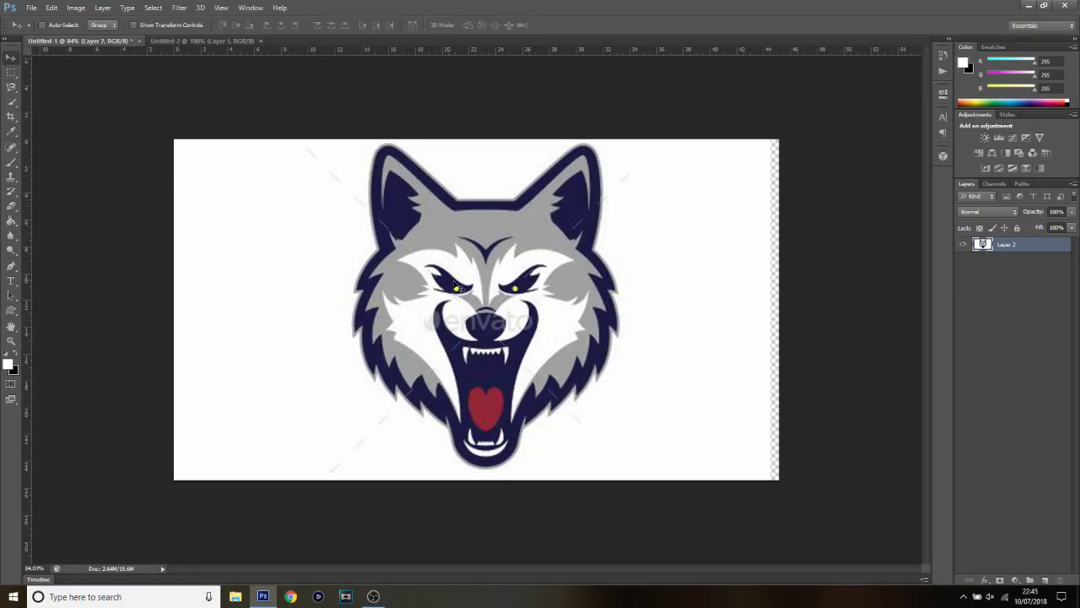
pyautogui.moveTo(413, 249); pyautogui.dragTo(509, 295)
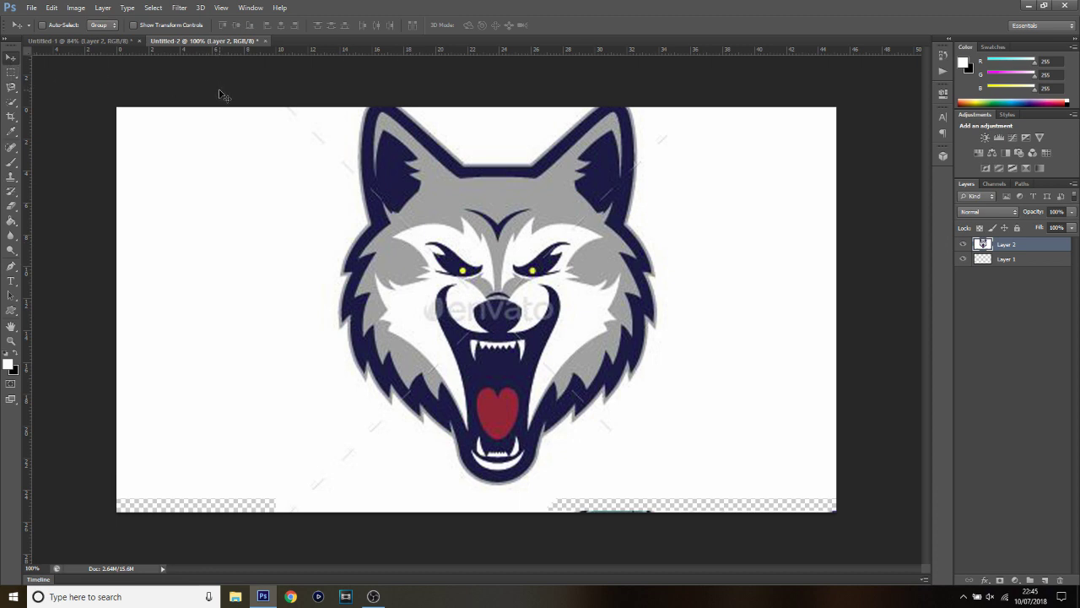
# Align the wolf image to the canvas, nudge it down slightly, and select Layer 1
pyautogui.hotkey('ctrl', 'a')
pyautogui.hotkey('ctrl', 'd')
pyautogui.moveTo(490, 293); pyautogui.dragTo(487, 305)
pyautogui.click(1020, 261)
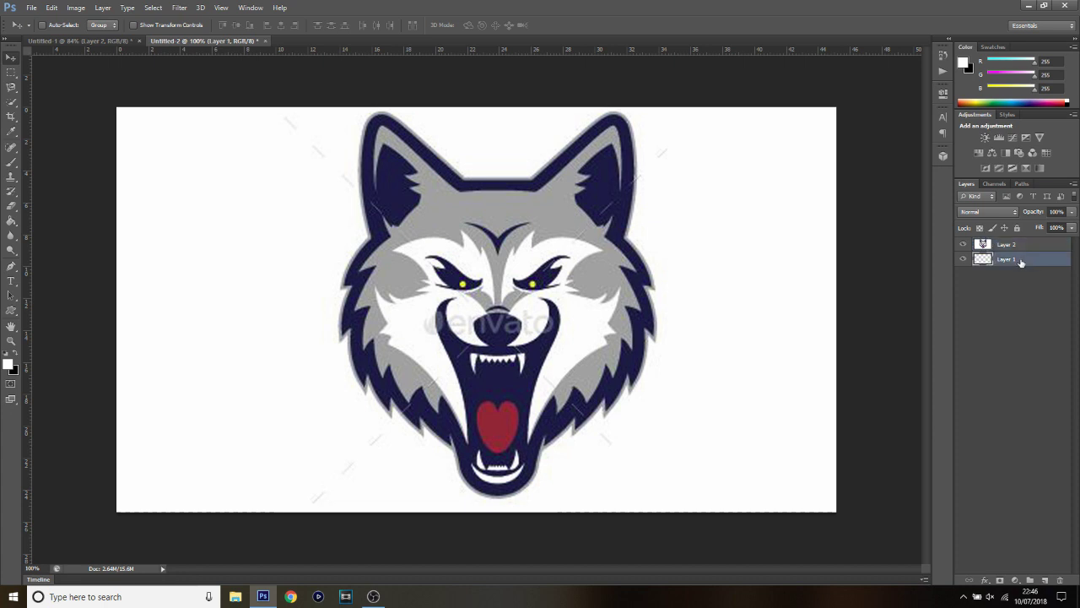
# Delete the empty Layer 1 and add a new empty Layer 3 above the wolf
pyautogui.press('Delete')
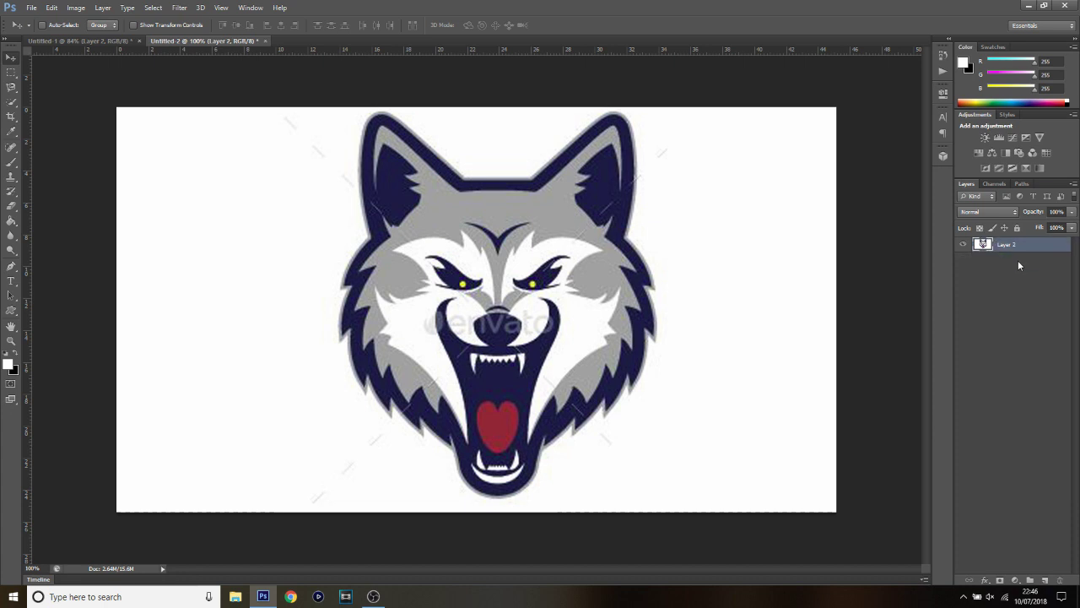
pyautogui.click(1044, 581)
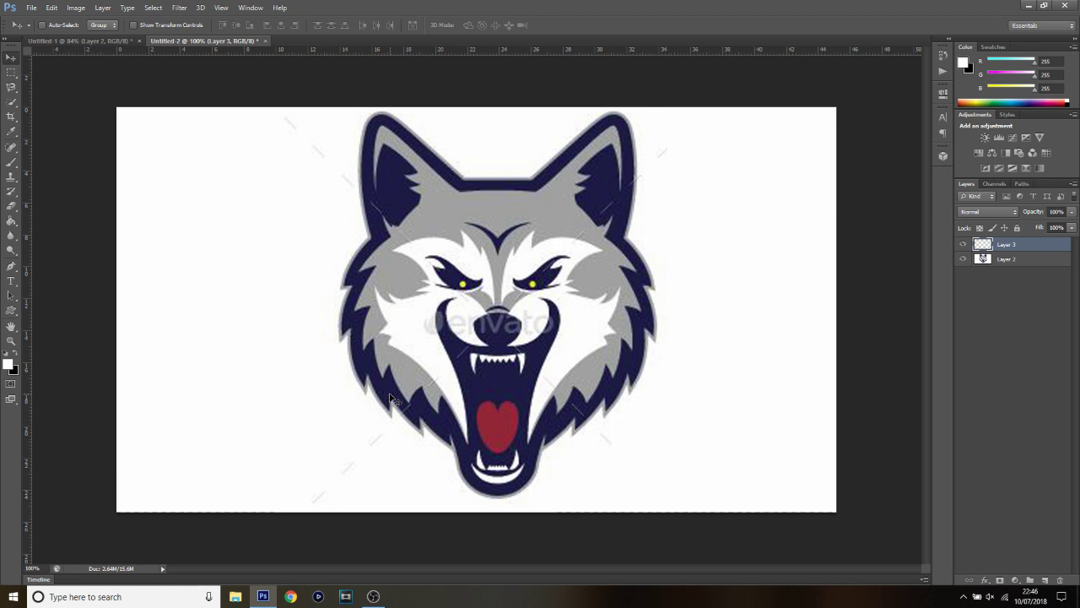
# Fill Layer 3 with white using the Paint Bucket
pyautogui.press('g')
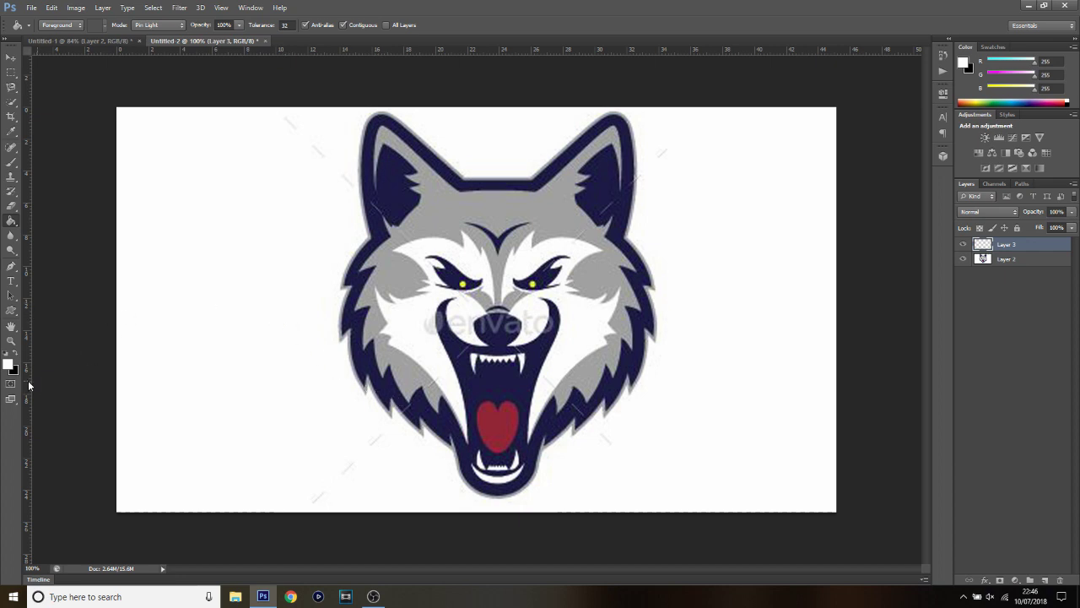
pyautogui.click(14, 357)
pyautogui.click(15, 357)
pyautogui.click(359, 334)
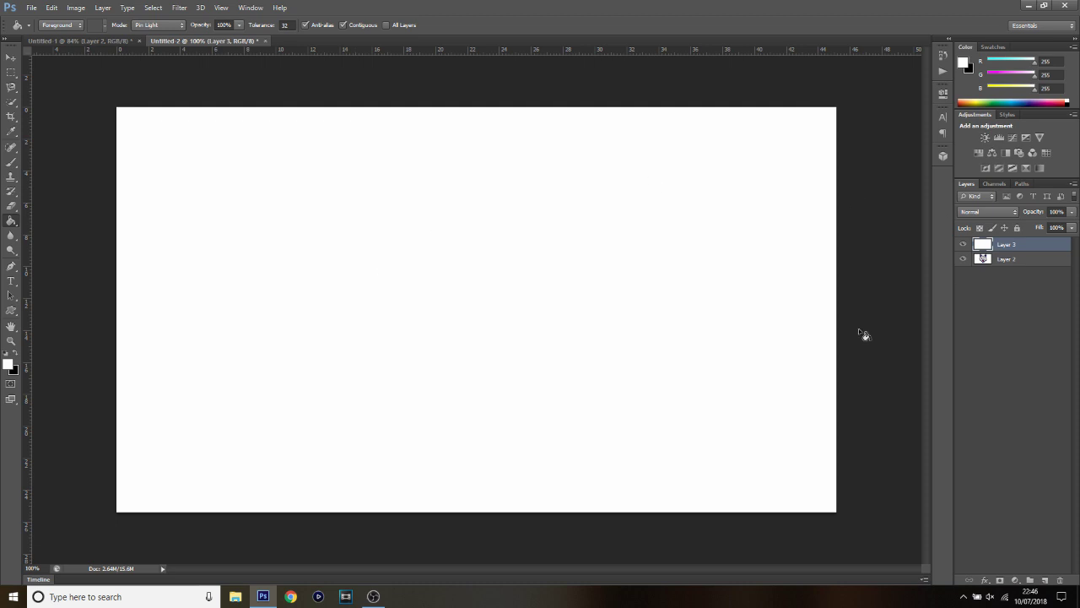
# Set Layer 3's opacity to 55% so the wolf shows through faintly
pyautogui.press('v')
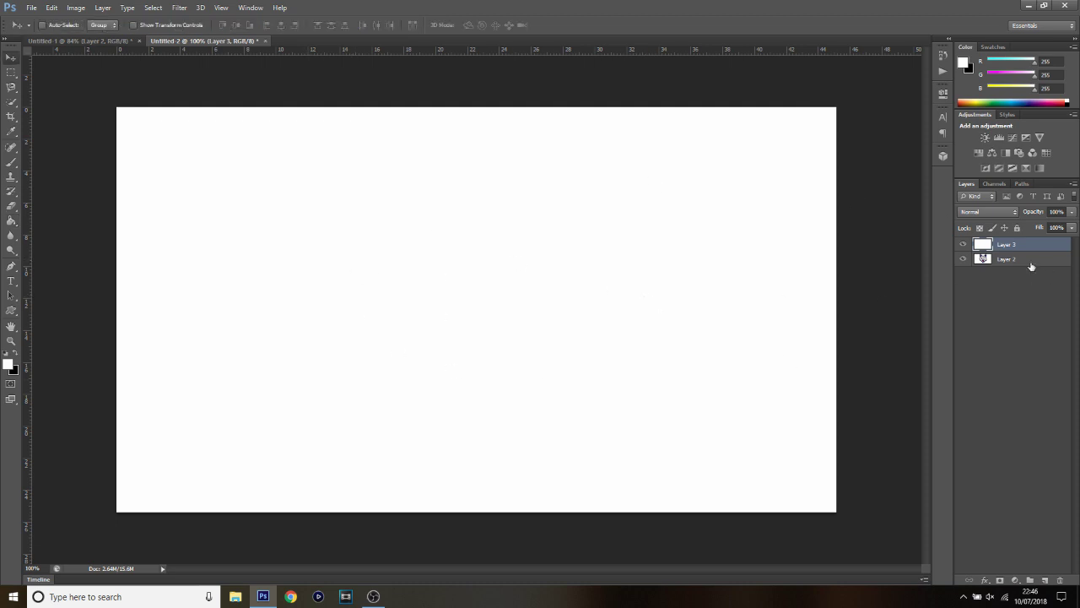
pyautogui.click(1072, 211)
pyautogui.moveTo(1069, 226); pyautogui.dragTo(1042, 228)
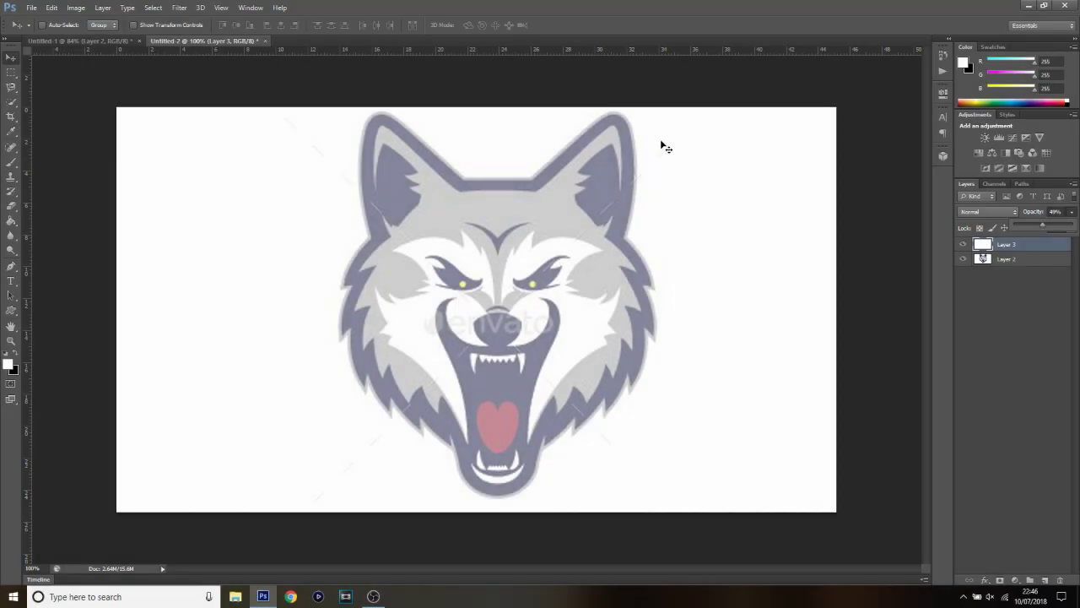
pyautogui.moveTo(1043, 228); pyautogui.dragTo(1046, 229)
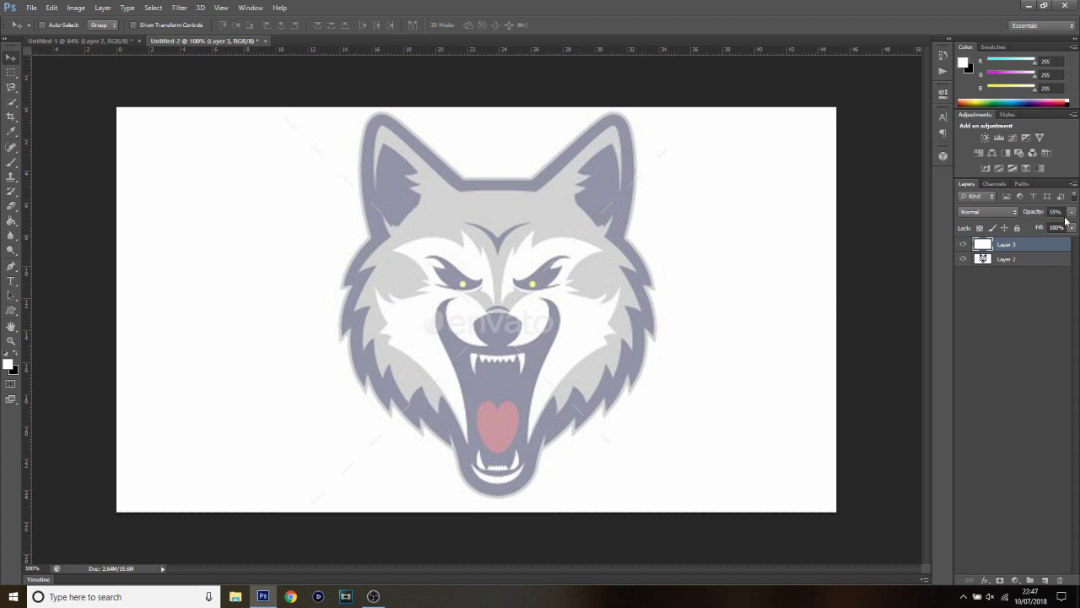
# Add Layer 4, make black the foreground colour, and switch to the Pen tool
pyautogui.click(1045, 581)
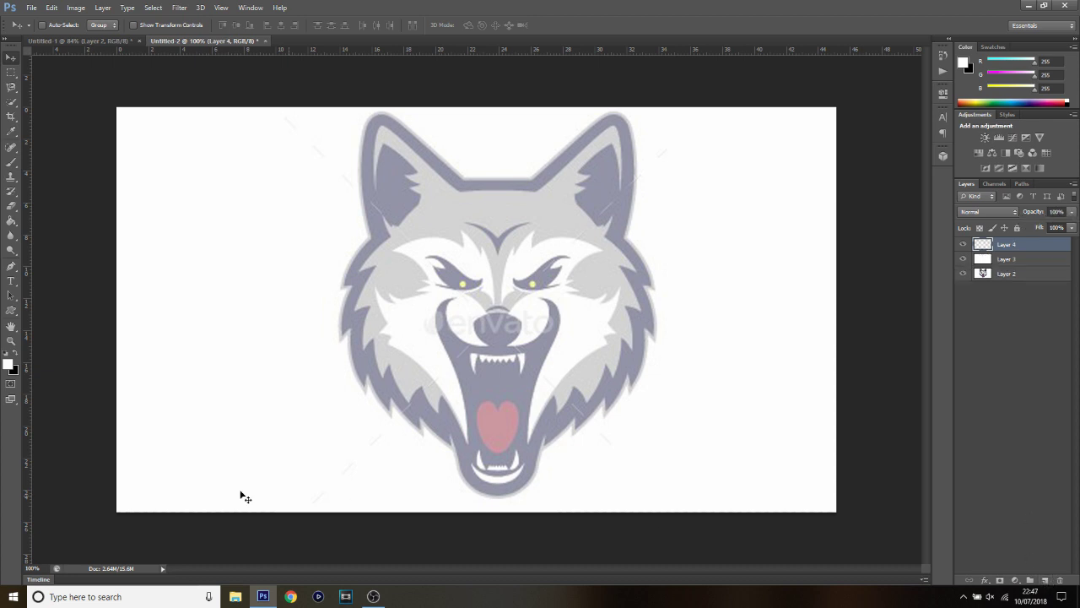
pyautogui.click(13, 354)
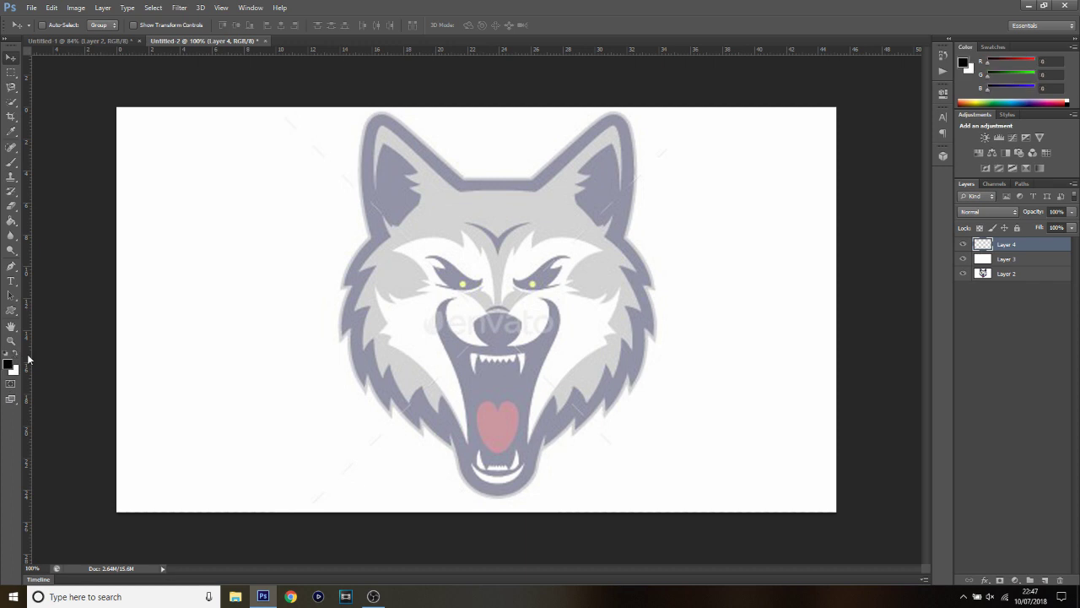
pyautogui.press('p')
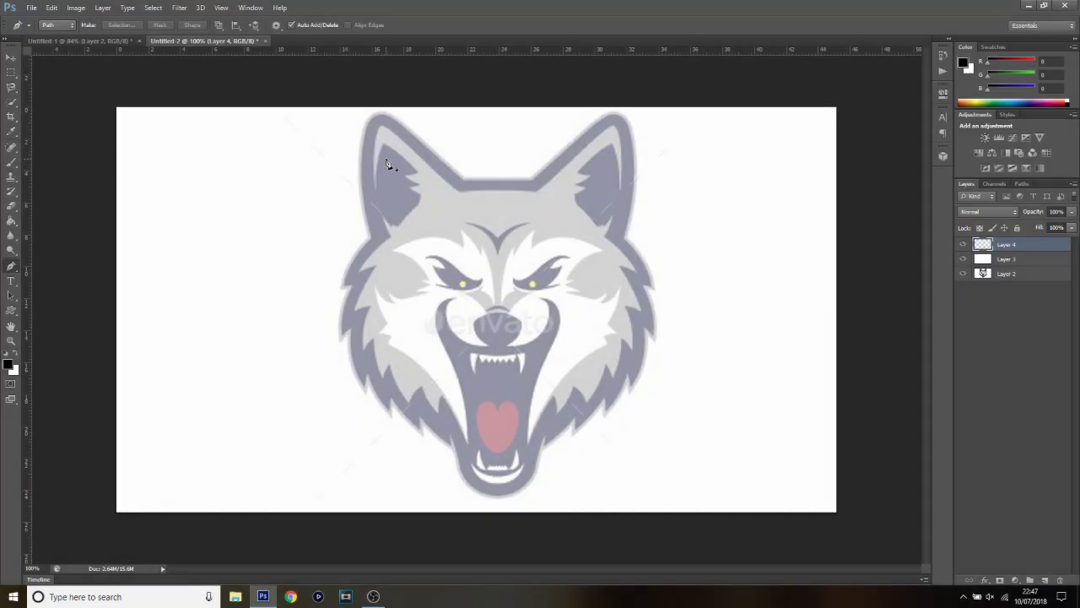
# Place pen anchors from the left ear's inner base across the head top to the right ear tip
pyautogui.click(462, 180)
pyautogui.click(533, 181)
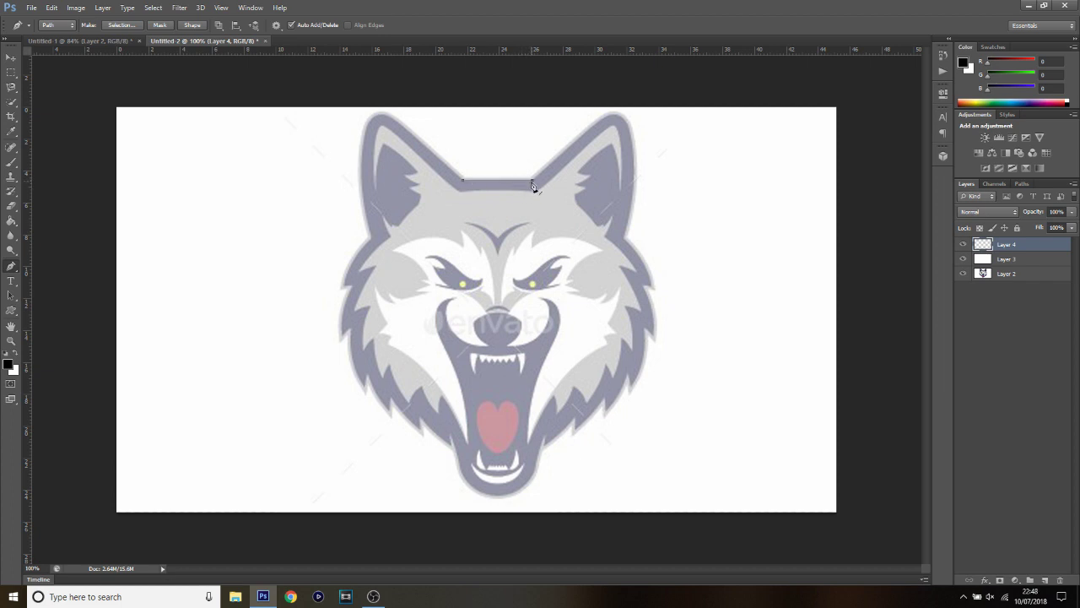
pyautogui.click(627, 126)
pyautogui.moveTo(609, 136); pyautogui.dragTo(608, 126)
pyautogui.moveTo(609, 138); pyautogui.dragTo(605, 121)
pyautogui.scroll(2, 633, 135)
pyautogui.scroll(1, 628, 137)
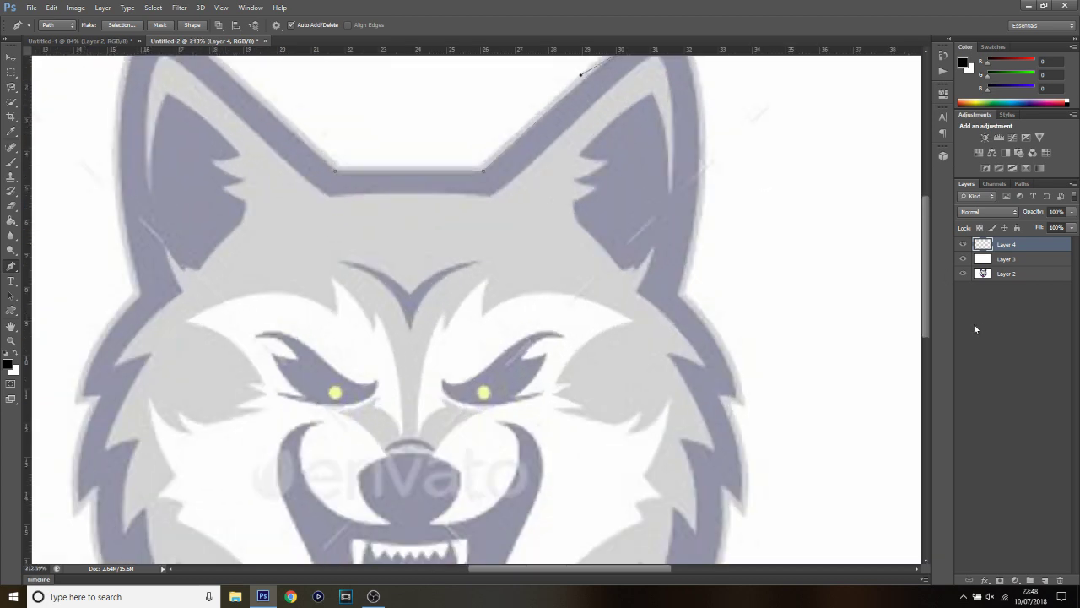
# Bend the path around the right ear tip and fine-tune that anchor's position and handles
pyautogui.moveTo(926, 314); pyautogui.dragTo(927, 276)
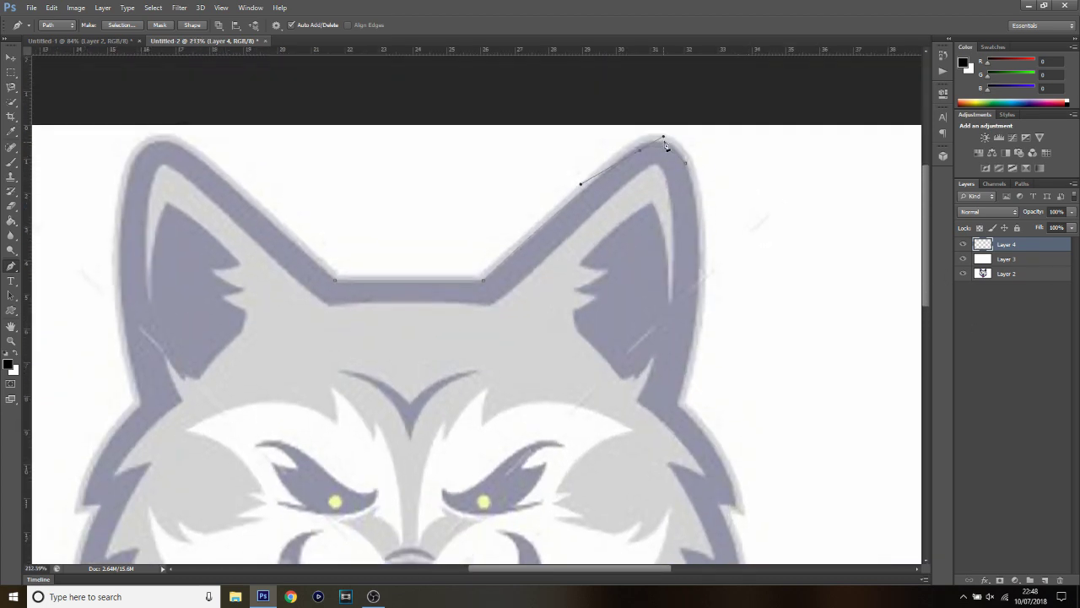
pyautogui.moveTo(664, 137); pyautogui.dragTo(677, 133)
pyautogui.moveTo(579, 180); pyautogui.dragTo(583, 187)
pyautogui.moveTo(639, 152); pyautogui.dragTo(637, 149)
pyautogui.scroll(-5, 721, 215)
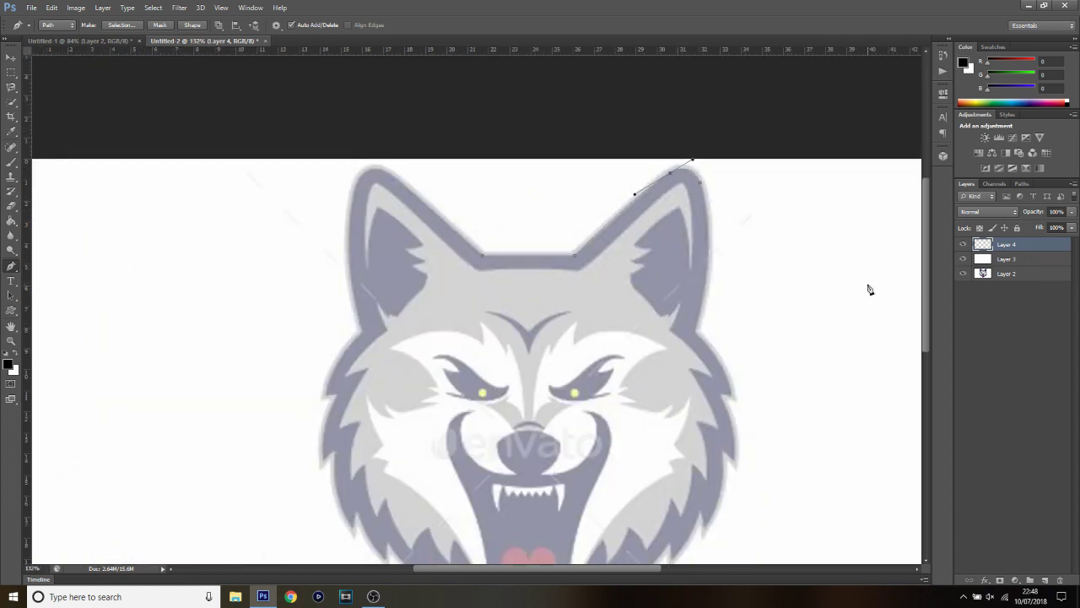
pyautogui.moveTo(922, 269); pyautogui.dragTo(923, 277)
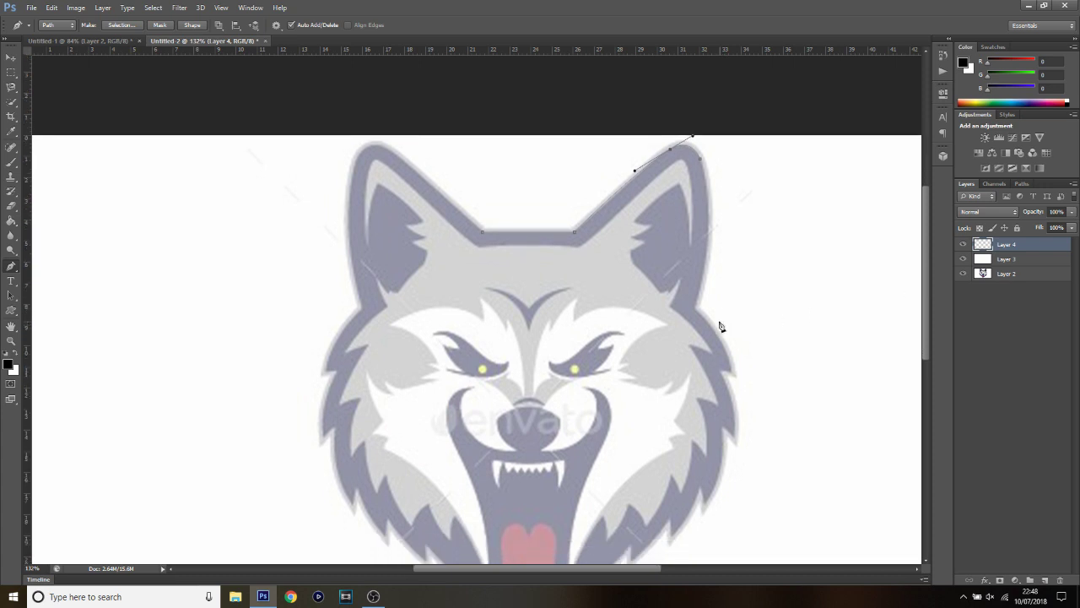
# Add anchors down the right ear's outer edge to the cheek notch and lower cheek fur
pyautogui.click(695, 309)
pyautogui.moveTo(698, 225); pyautogui.dragTo(709, 226)
pyautogui.moveTo(731, 373); pyautogui.dragTo(722, 356)
pyautogui.click(721, 372)
pyautogui.click(733, 438)
pyautogui.scroll(2, 724, 432)
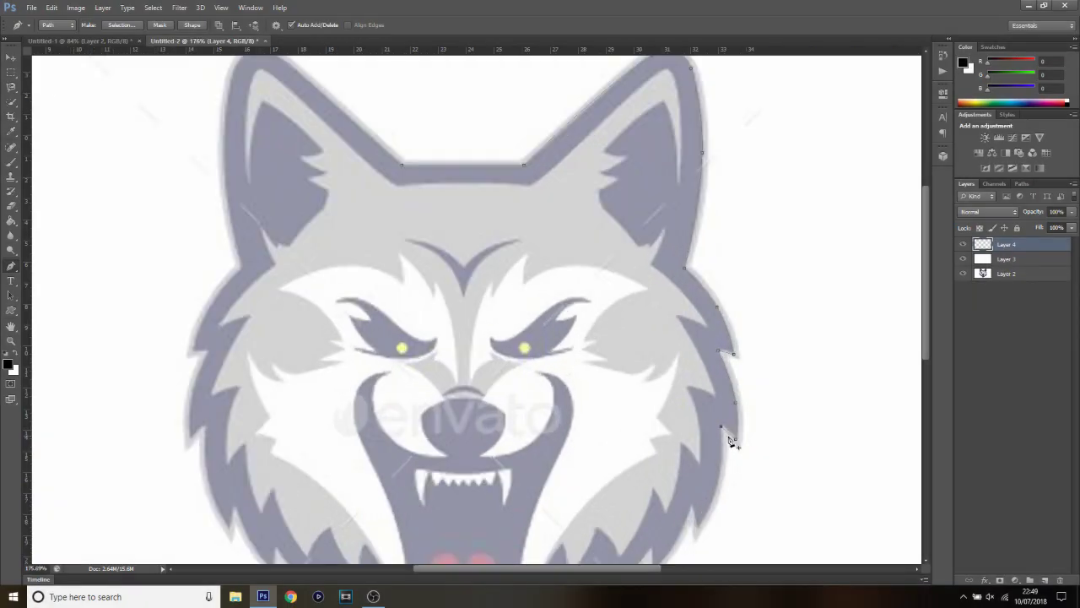
# Trace the chin, left jaw and left fur edge with anchors up the head's left side
pyautogui.scroll(-2, 711, 506)
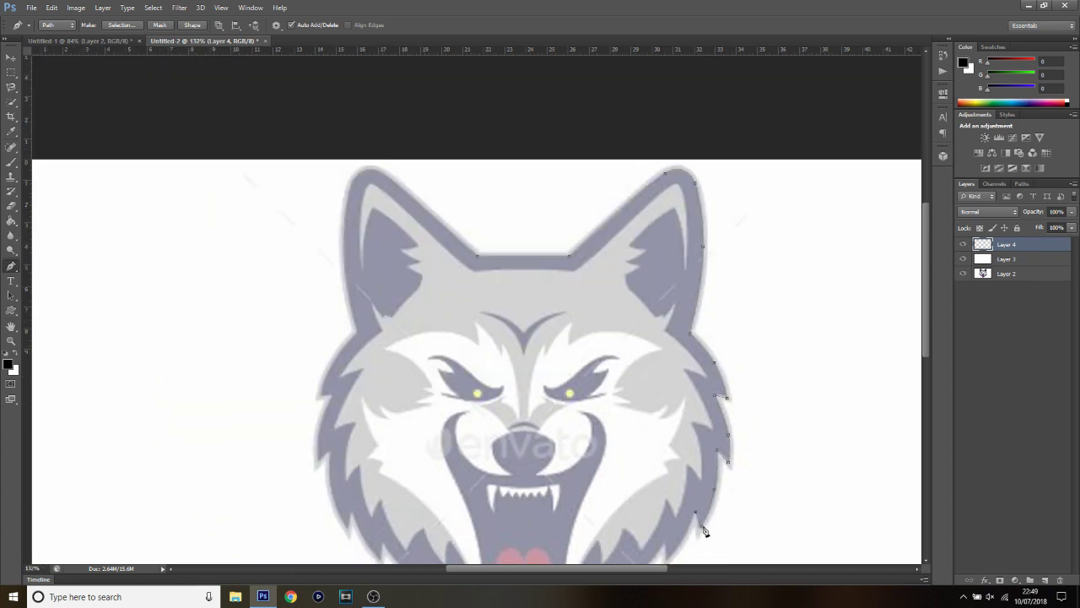
pyautogui.scroll(2, 701, 413)
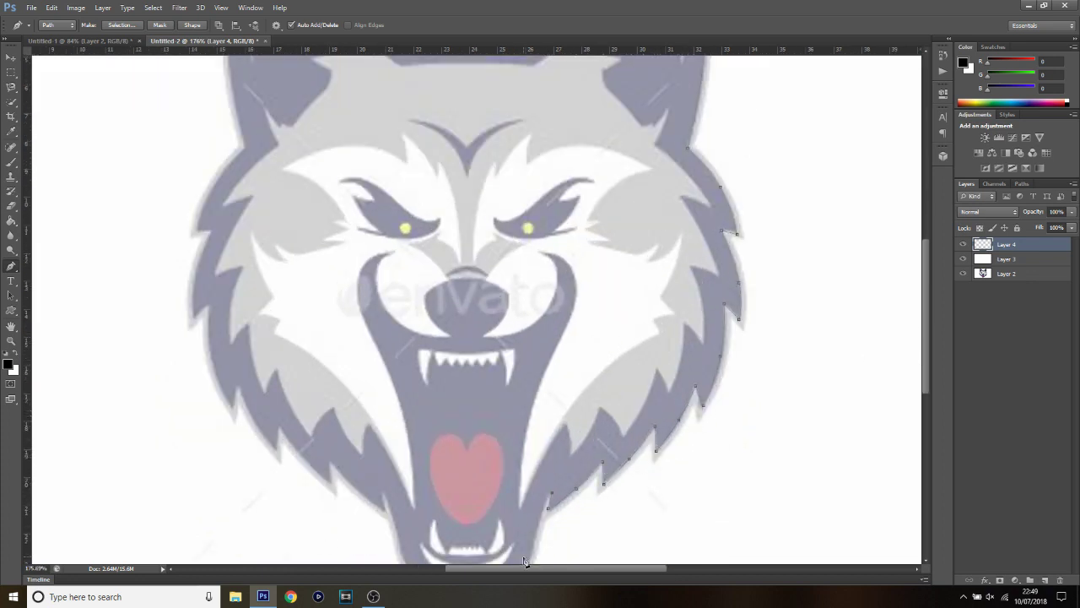
pyautogui.scroll(-1, 540, 516)
pyautogui.click(485, 449)
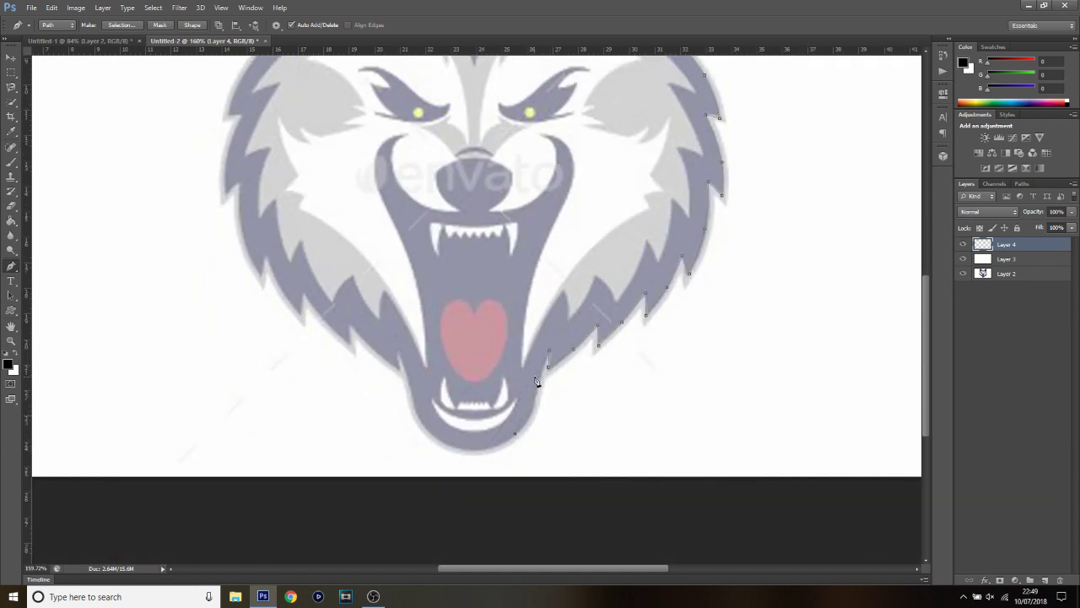
pyautogui.click(530, 409)
pyautogui.click(465, 448)
pyautogui.click(411, 394)
pyautogui.click(351, 324)
pyautogui.click(302, 313)
pyautogui.click(265, 257)
pyautogui.click(238, 184)
# Add an anchor on the left ear edge and curve the path to follow the ear
pyautogui.scroll(3, 241, 194)
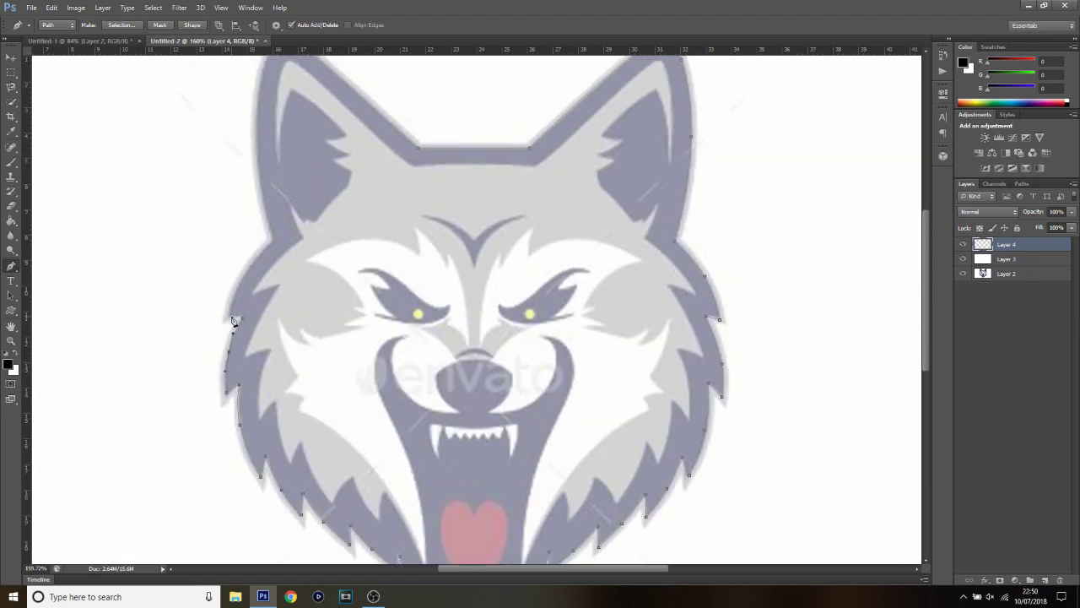
pyautogui.moveTo(922, 346); pyautogui.dragTo(926, 325)
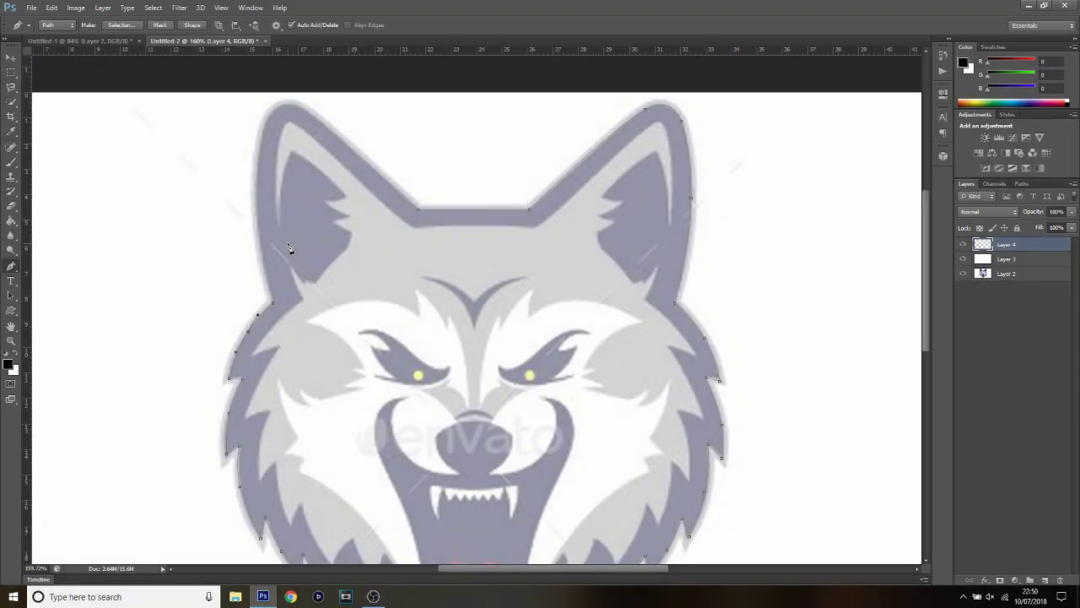
pyautogui.click(280, 146)
pyautogui.moveTo(260, 193); pyautogui.dragTo(259, 193)
pyautogui.moveTo(259, 151); pyautogui.dragTo(256, 135)
pyautogui.press('Escape')
# Insert an extra ear anchor and adjust the ear tip and slope to match the artwork
pyautogui.rightClick(345, 162)
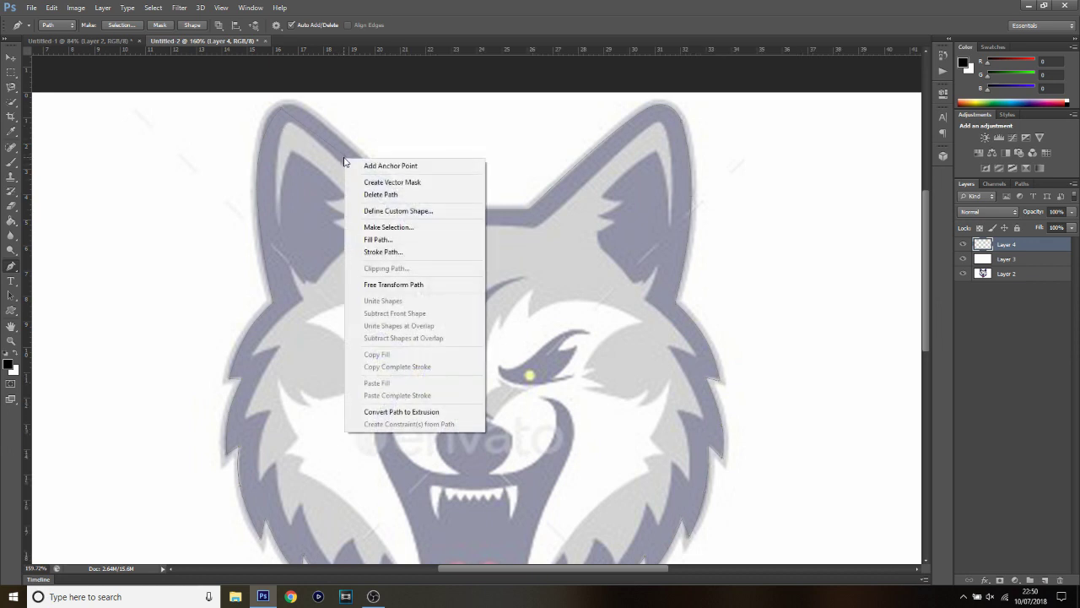
pyautogui.click(364, 165)
pyautogui.moveTo(345, 158); pyautogui.dragTo(345, 142)
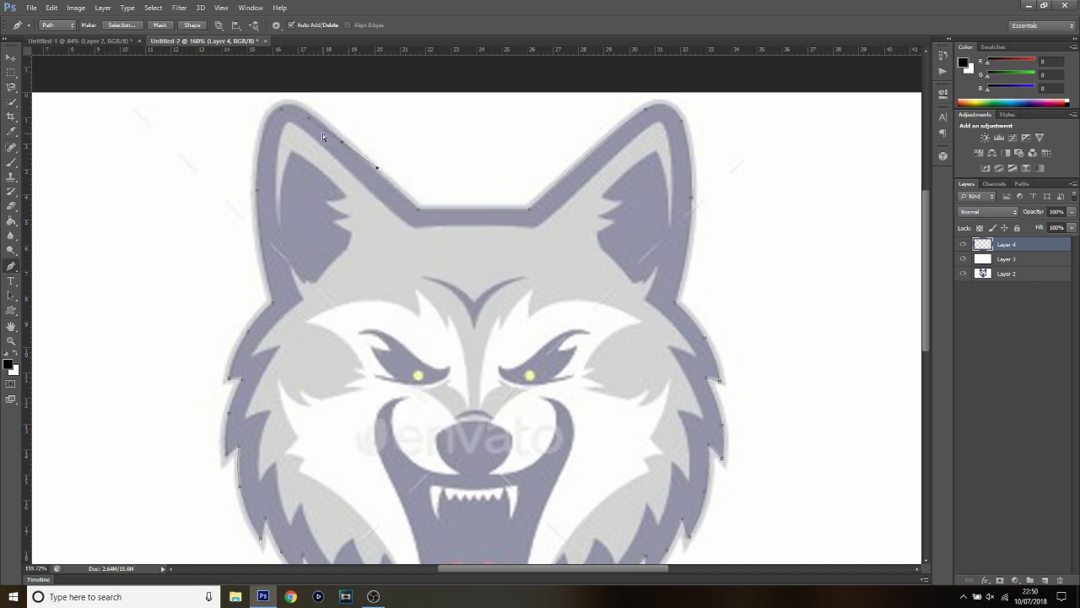
pyautogui.click(278, 103)
pyautogui.moveTo(274, 101); pyautogui.dragTo(282, 103)
pyautogui.moveTo(309, 118); pyautogui.dragTo(297, 94)
pyautogui.scroll(-2, 380, 194)
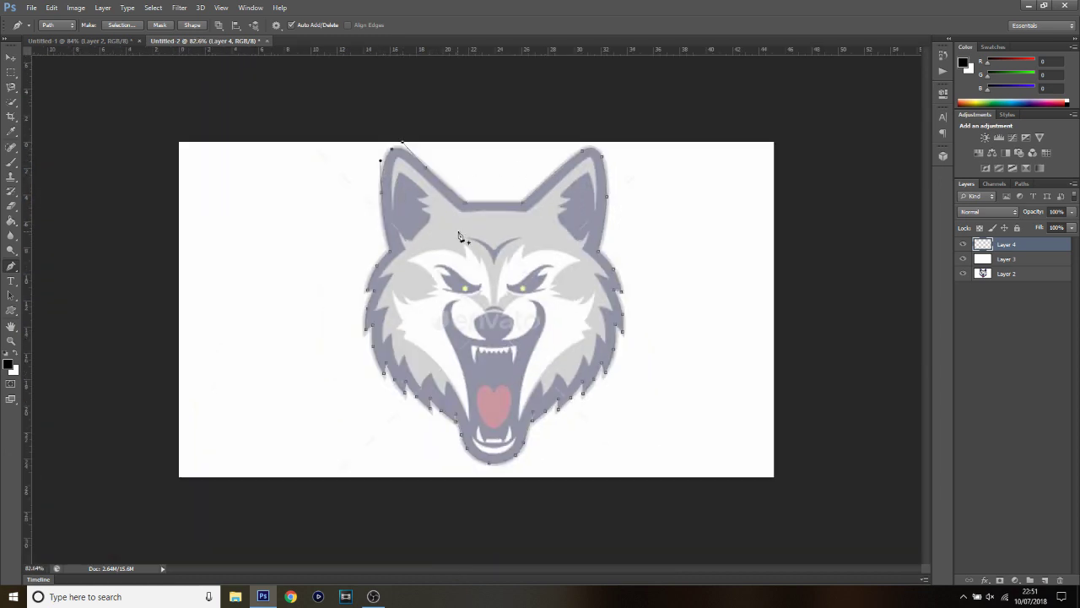
# Turn the wolf outline path into a selection
pyautogui.rightClick(516, 254)
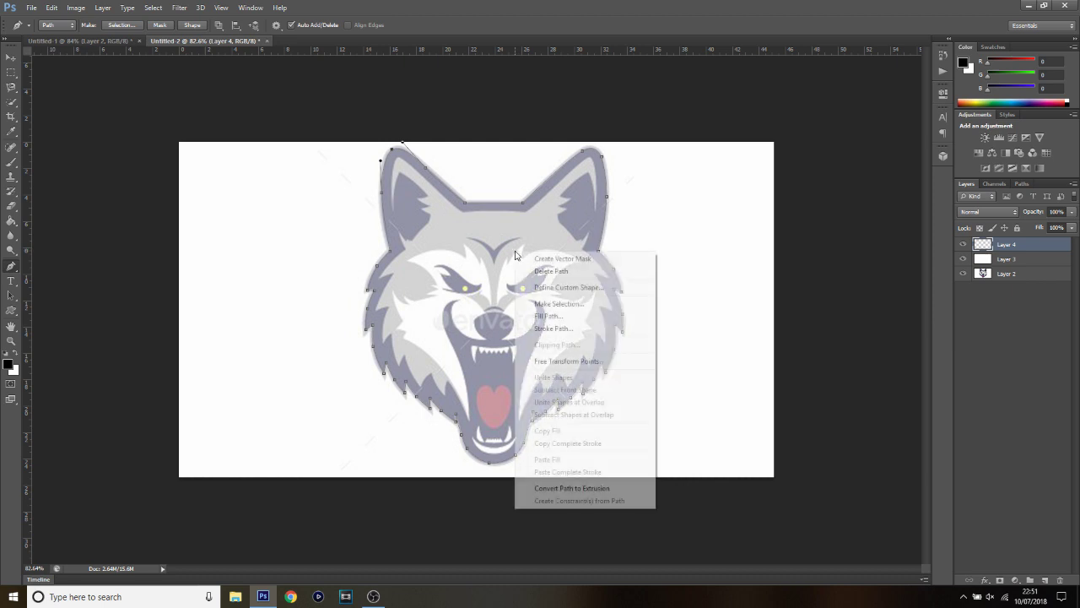
pyautogui.click(565, 303)
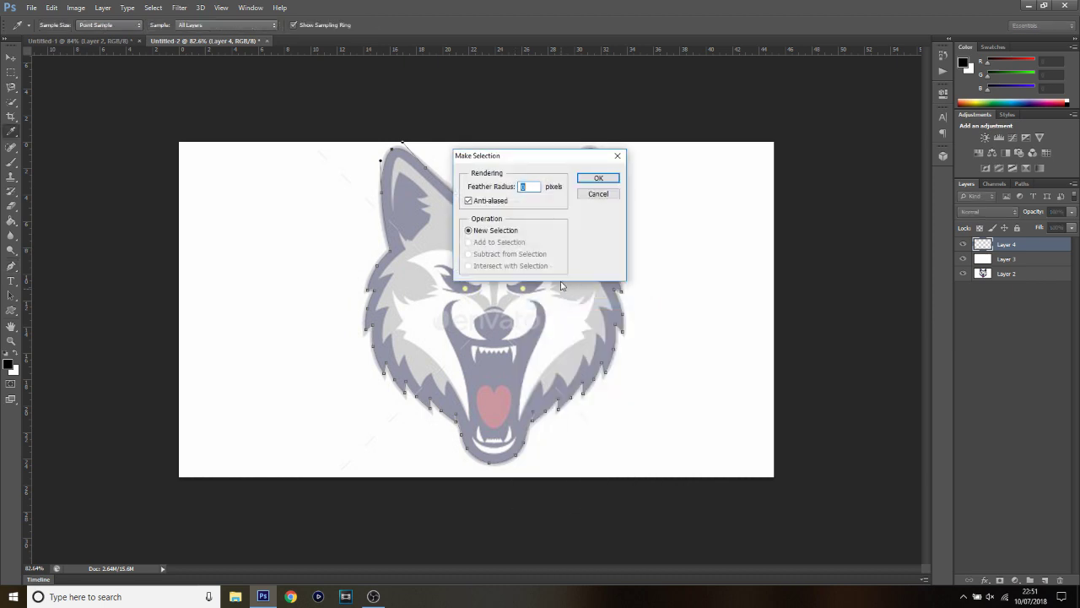
pyautogui.click(610, 176)
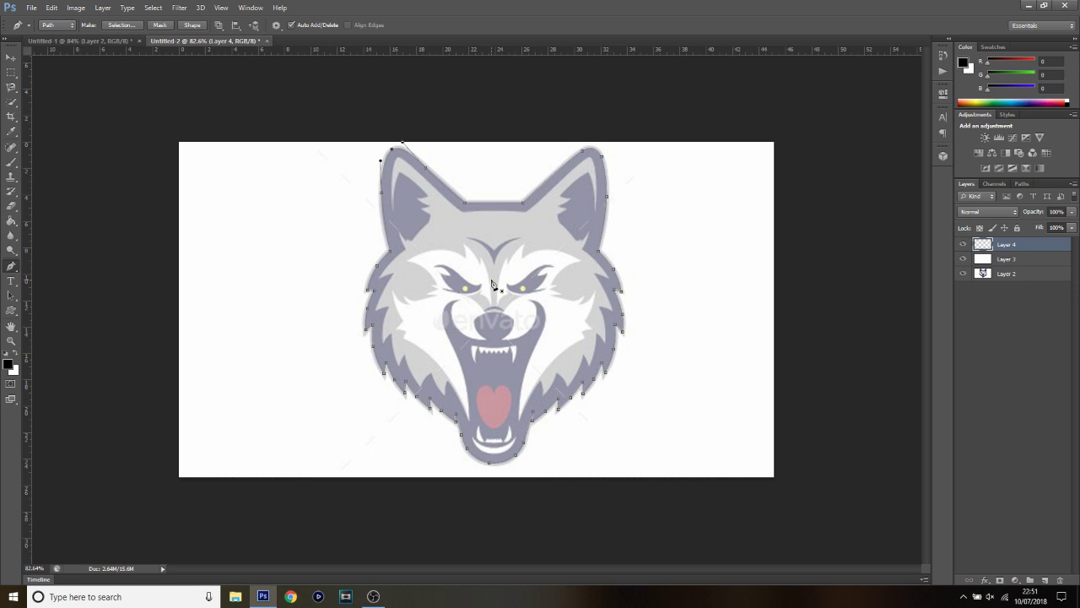
# Fill the wolf path with Black on Layer 4
pyautogui.rightClick(493, 285)
pyautogui.click(552, 349)
pyautogui.click(545, 174)
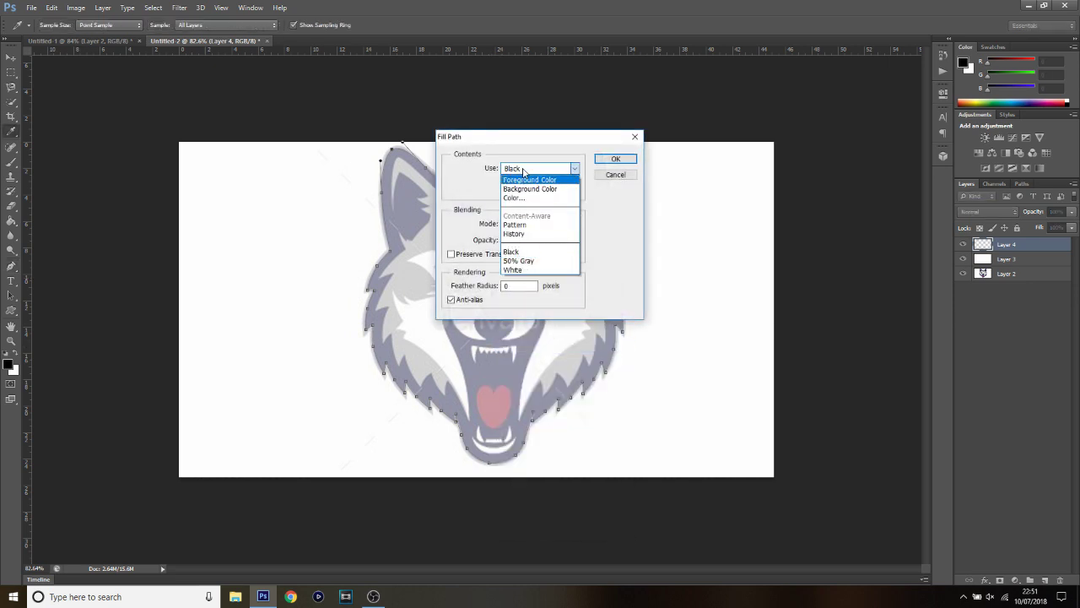
pyautogui.click(519, 252)
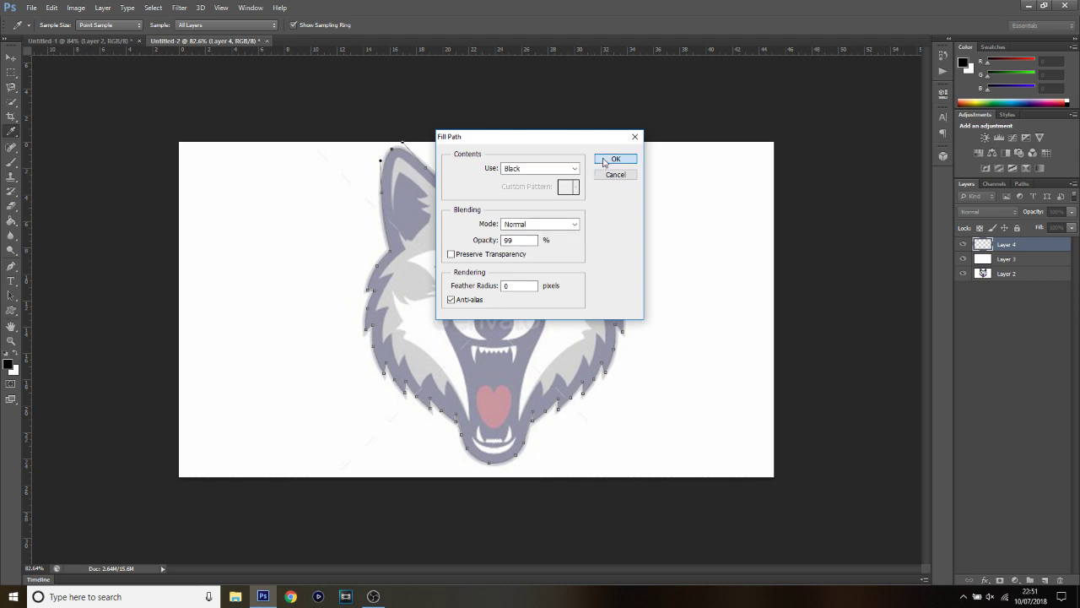
pyautogui.click(614, 160)
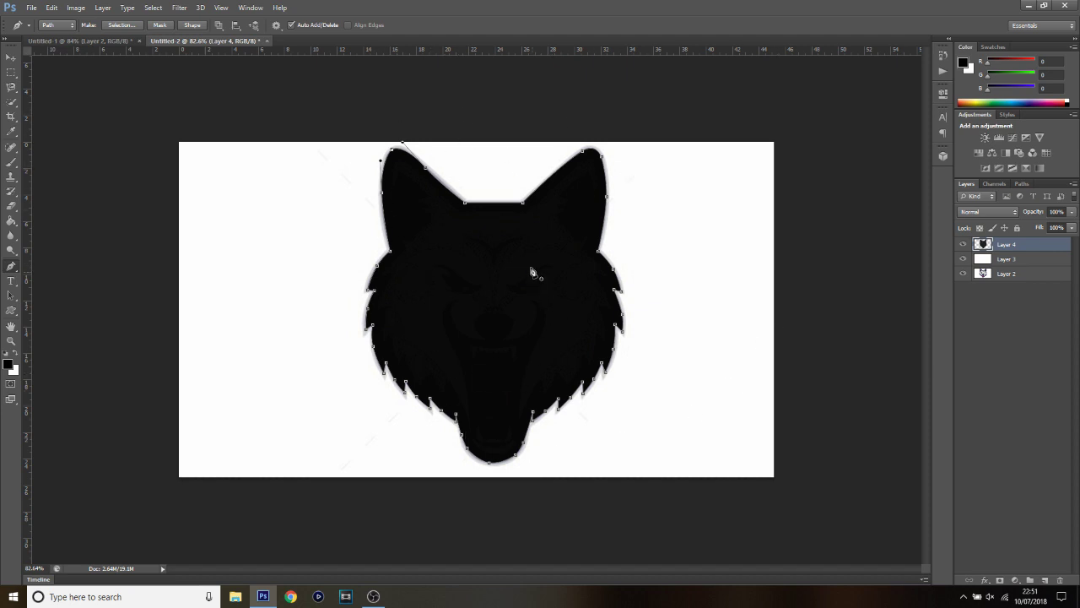
# Delete the wolf tracing path, leaving the black silhouette
pyautogui.rightClick(489, 279)
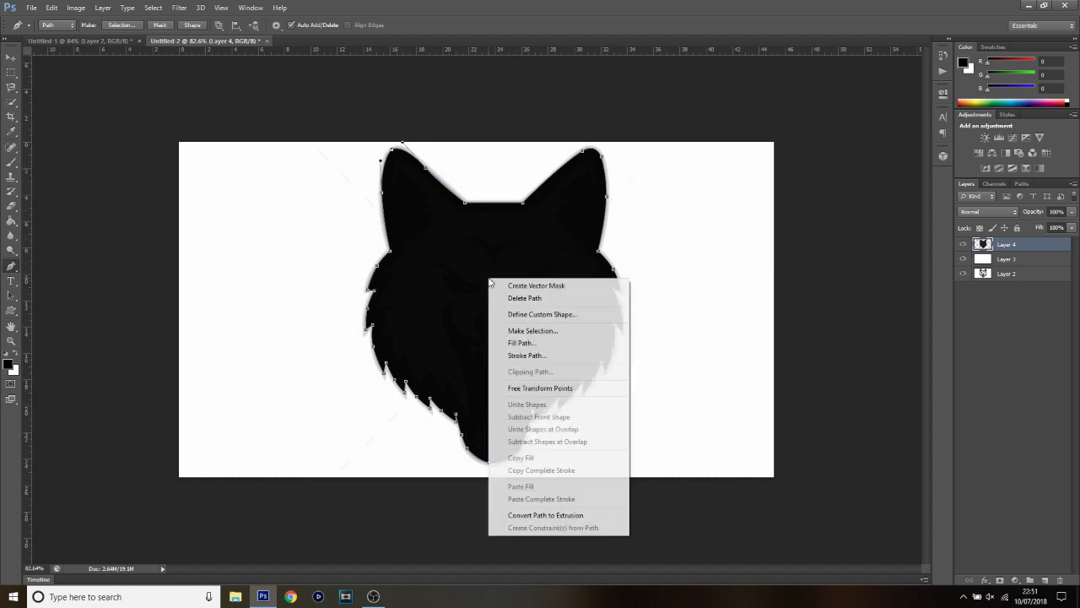
pyautogui.click(542, 298)
pyautogui.press('v')
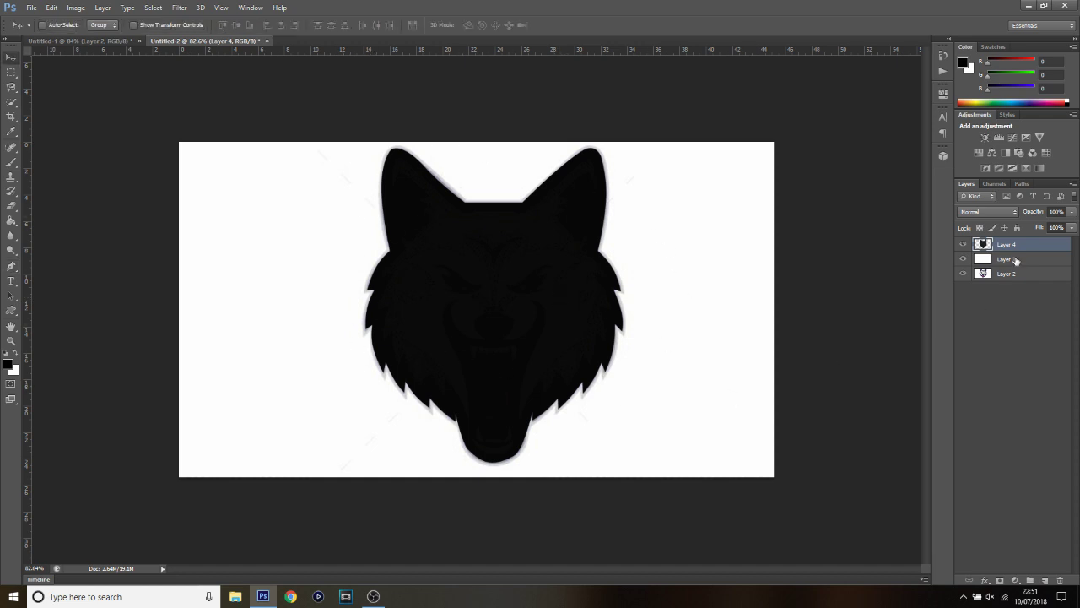
# Set Layer 4's opacity to 60% and toggle Layer 3 off and on to preview
pyautogui.click(1071, 212)
pyautogui.moveTo(1070, 225); pyautogui.dragTo(1051, 228)
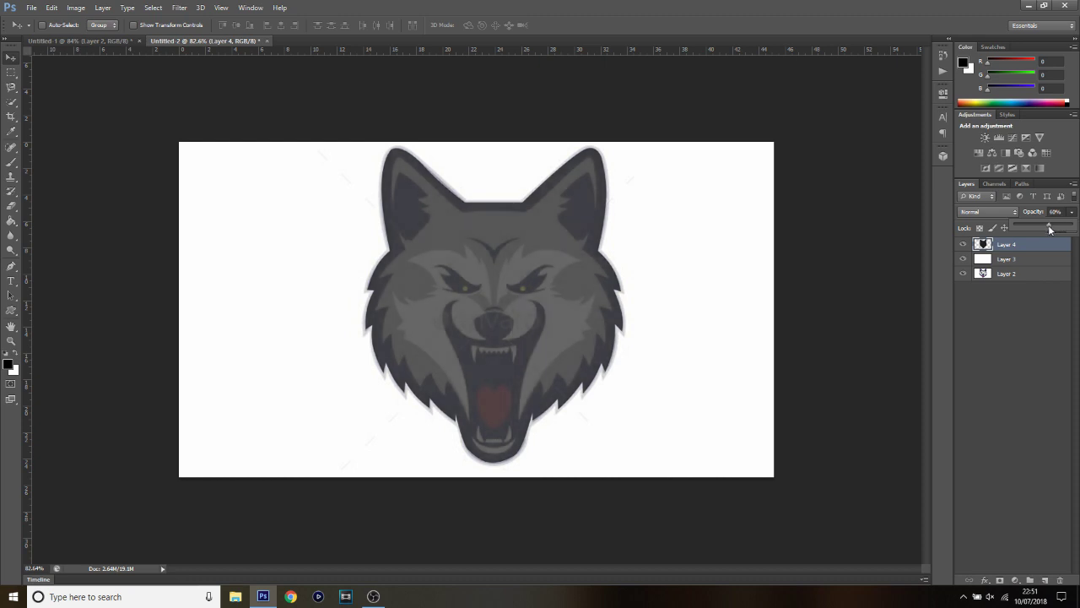
pyautogui.hotkey('ctrl', '+')
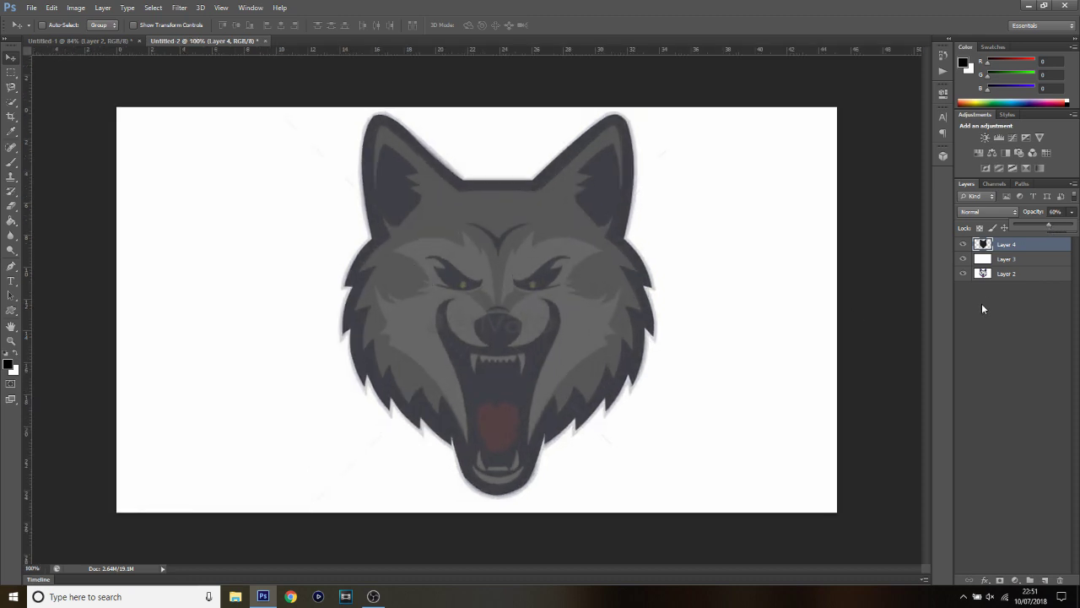
pyautogui.click(964, 260)
pyautogui.click(965, 260)
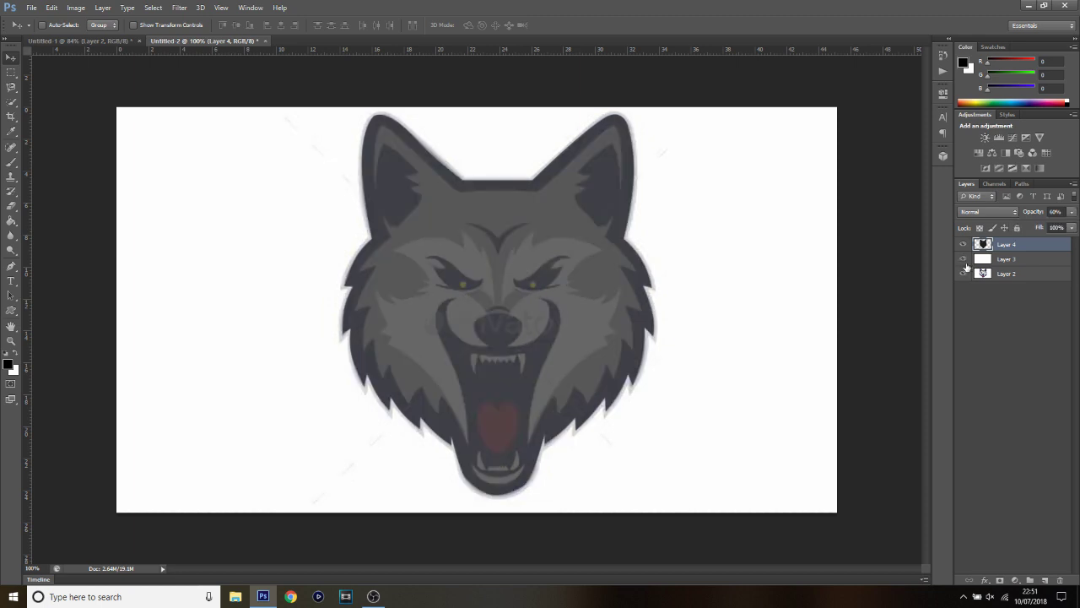
pyautogui.scroll(1, 485, 243)
pyautogui.scroll(1, 486, 243)
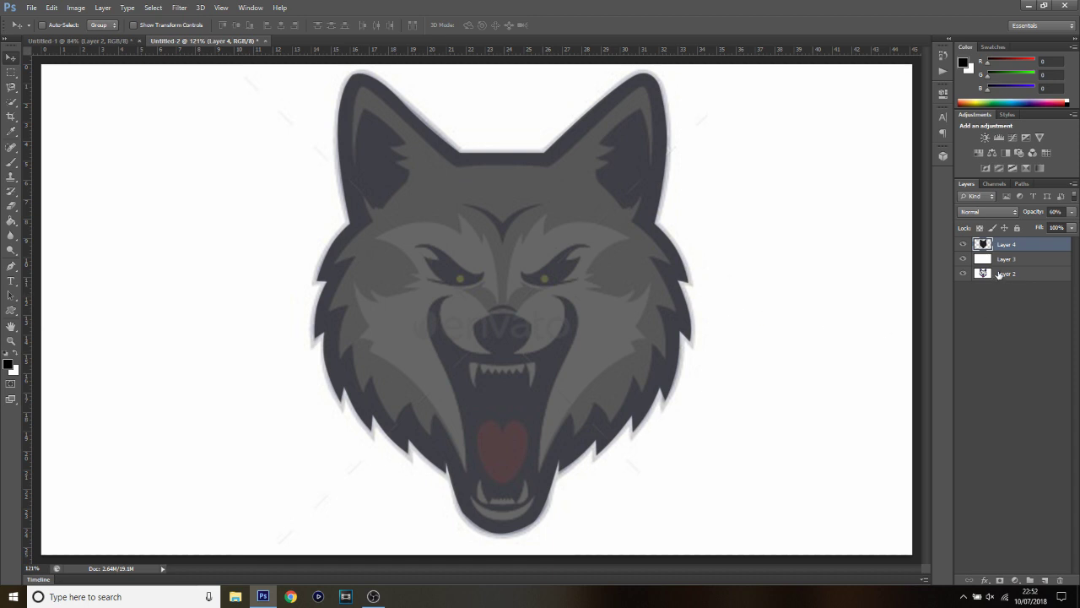
# Add Layer 5 and place six pen anchors from the left cheek edge up to the inner ear
pyautogui.click(1045, 582)
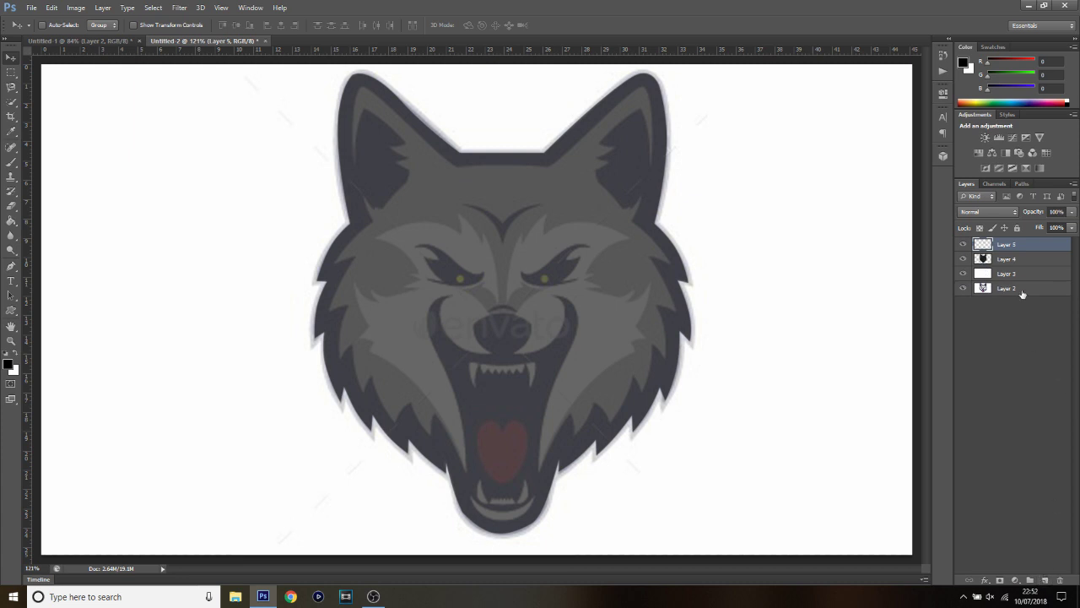
pyautogui.press('p')
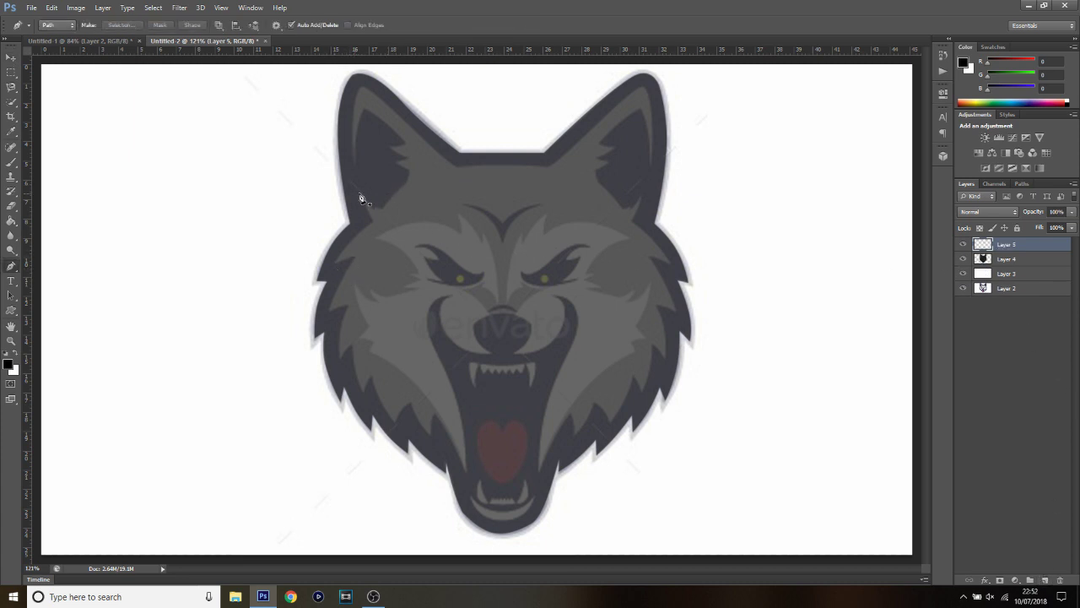
pyautogui.click(334, 267)
pyautogui.click(350, 241)
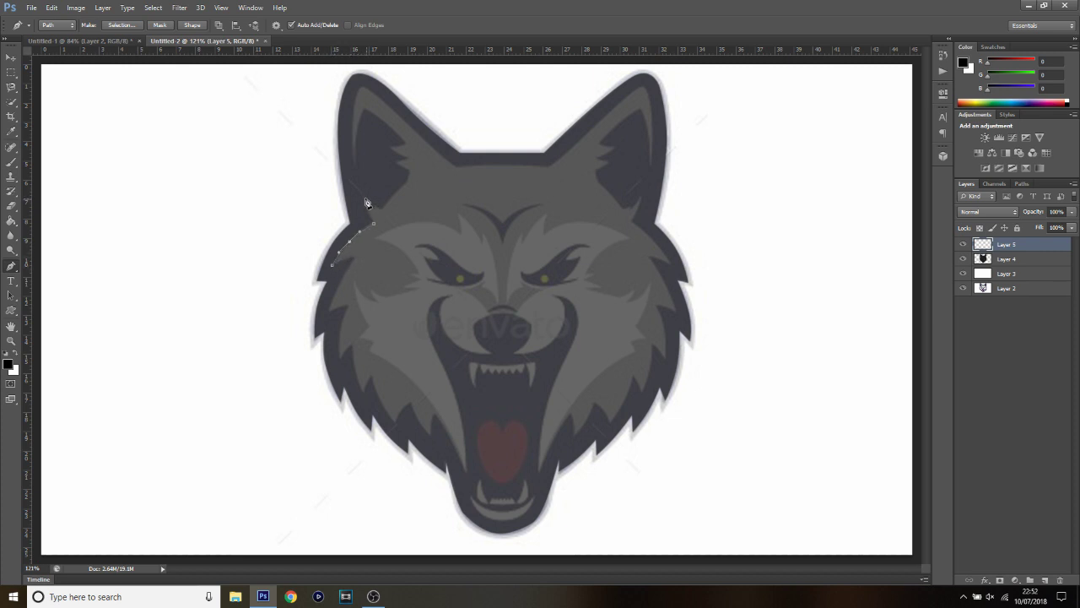
pyautogui.click(375, 220)
pyautogui.click(380, 211)
pyautogui.click(406, 183)
pyautogui.click(408, 173)
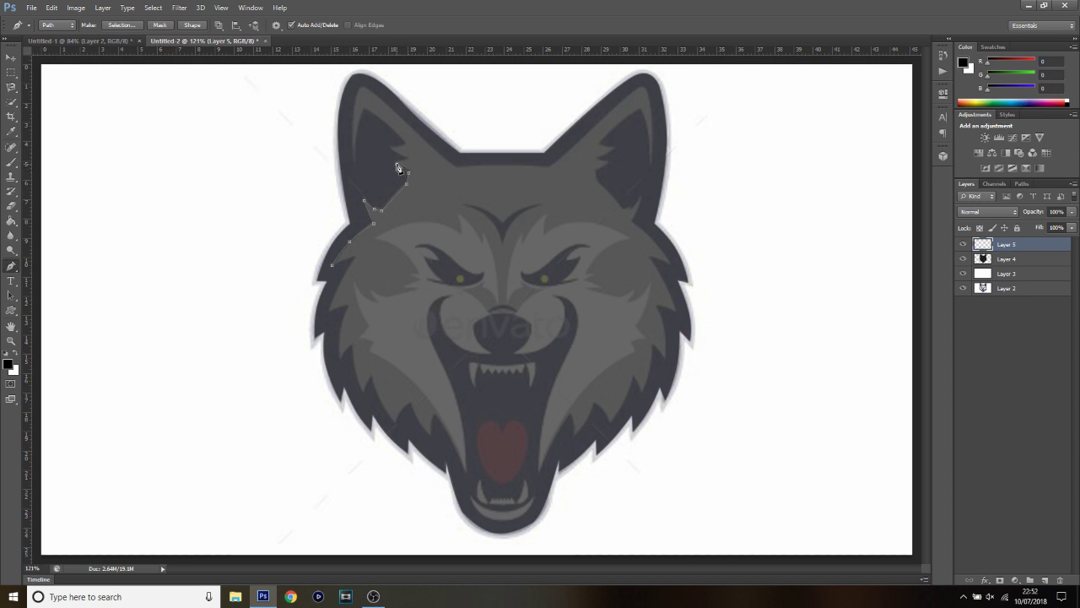